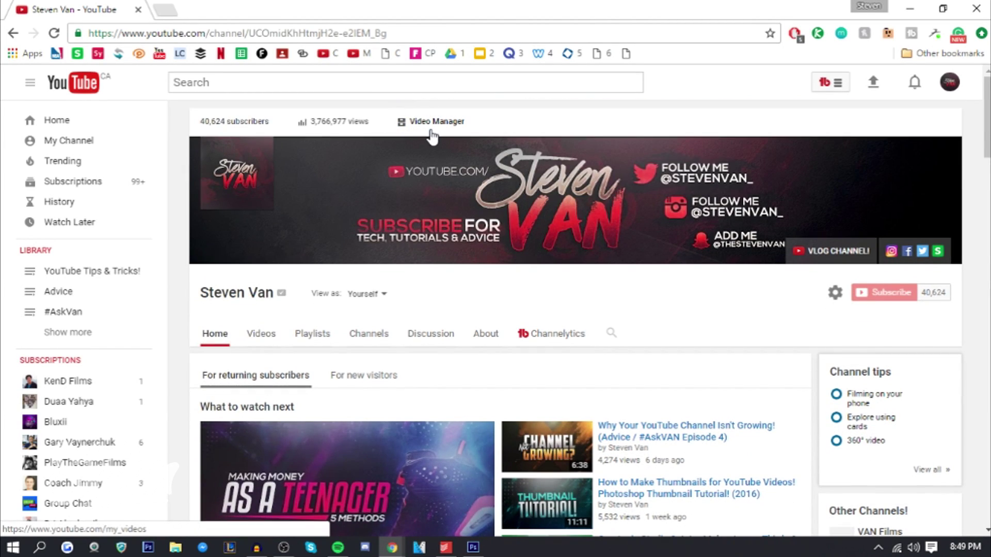
# Open the edit page for the newest video, 'How to Make Money as A Teenager!', from Video Manager.
pyautogui.click(420, 121)
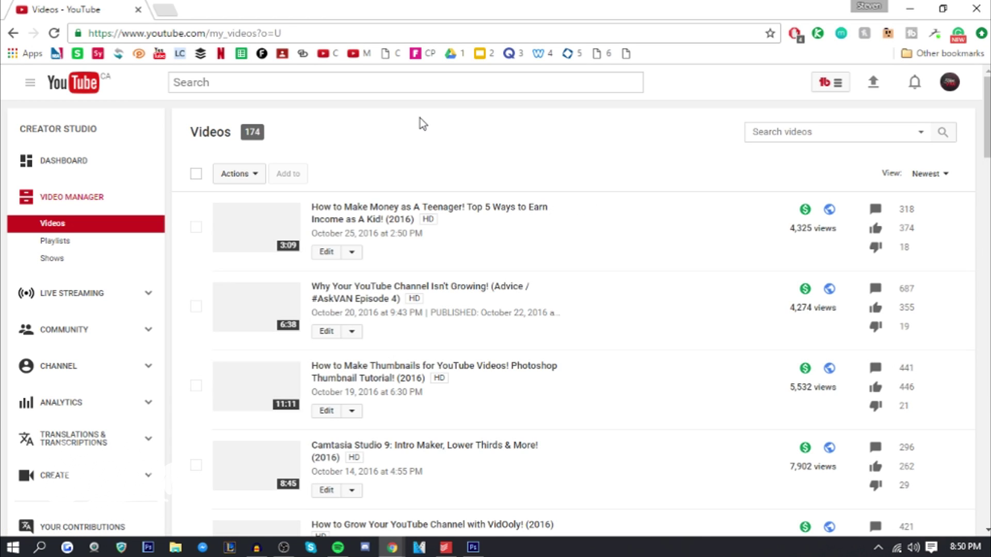
pyautogui.click(325, 252)
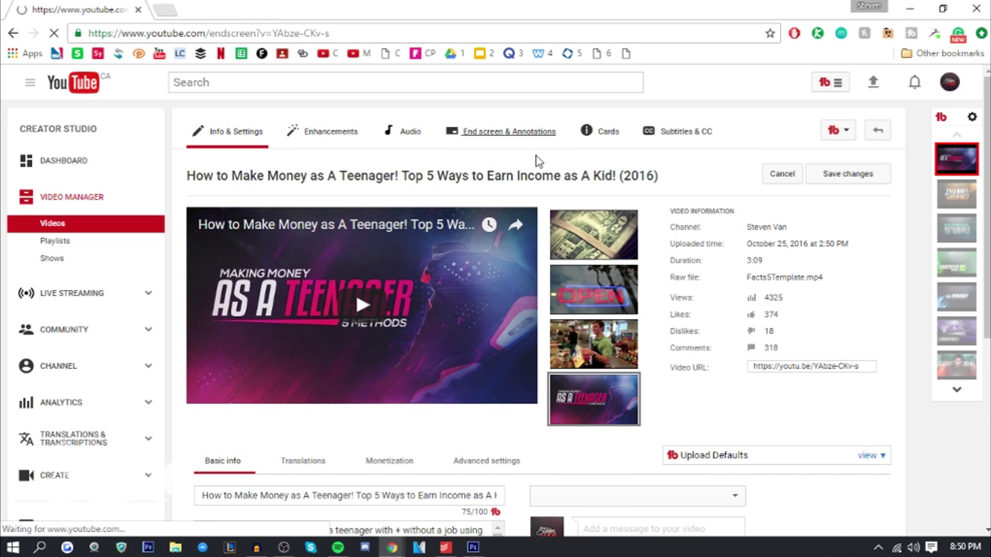
# Shorten the Most recent upload element on the timeline so it ends around 3:06.
pyautogui.scroll(-2, 206, 409)
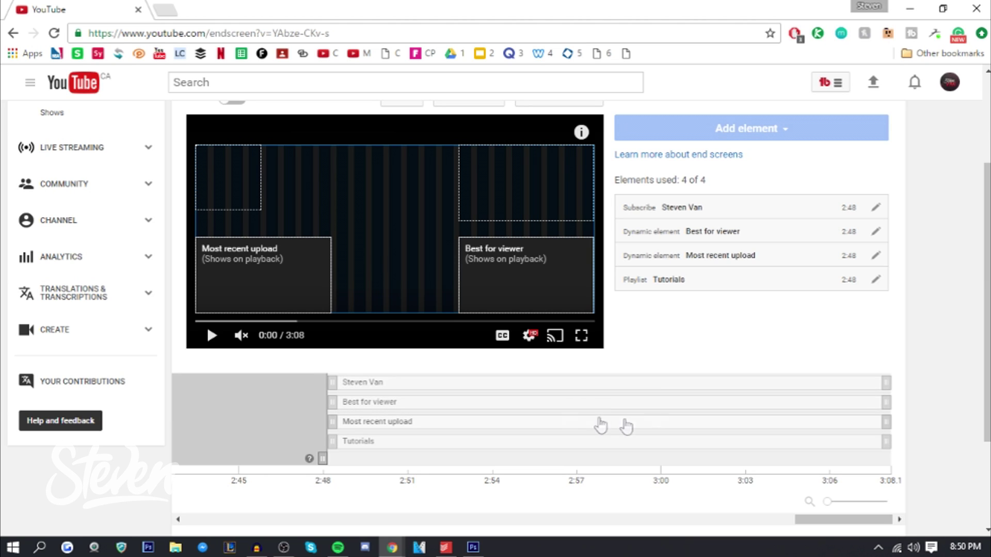
pyautogui.scroll(1, 719, 416)
pyautogui.scroll(-1, 745, 418)
pyautogui.moveTo(885, 422); pyautogui.dragTo(958, 400)
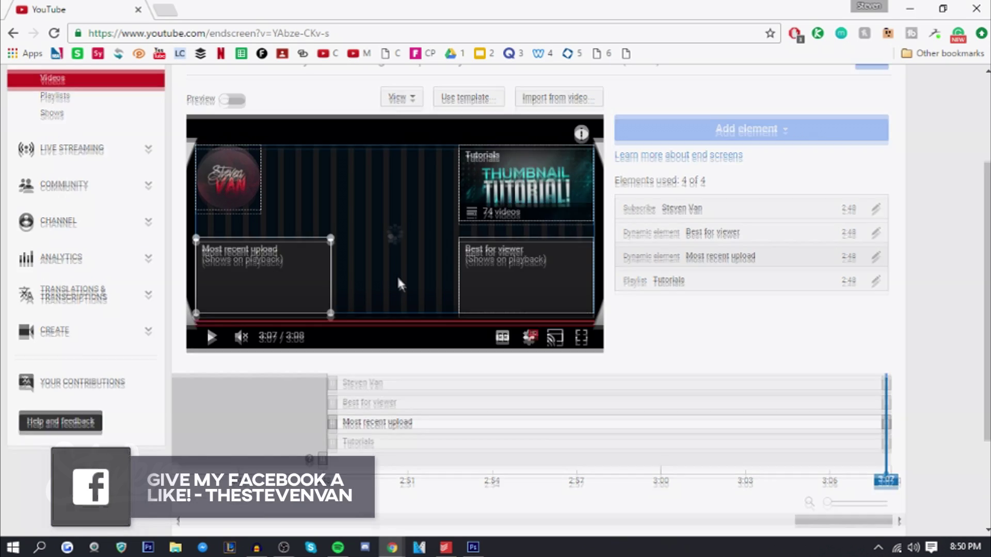
# Review the four end-screen elements and preview how the end screen looks.
pyautogui.scroll(1, 400, 281)
pyautogui.scroll(1, 435, 273)
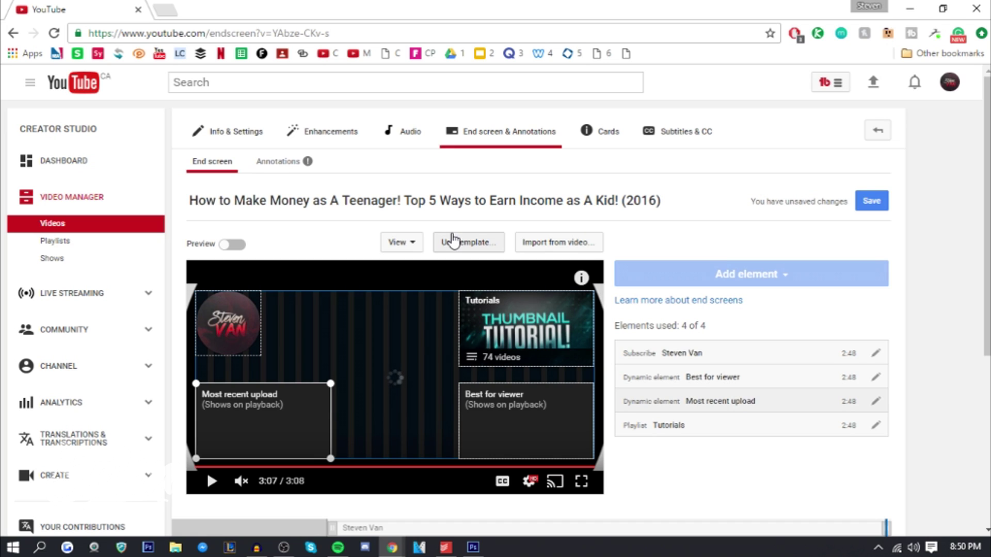
pyautogui.scroll(-2, 500, 379)
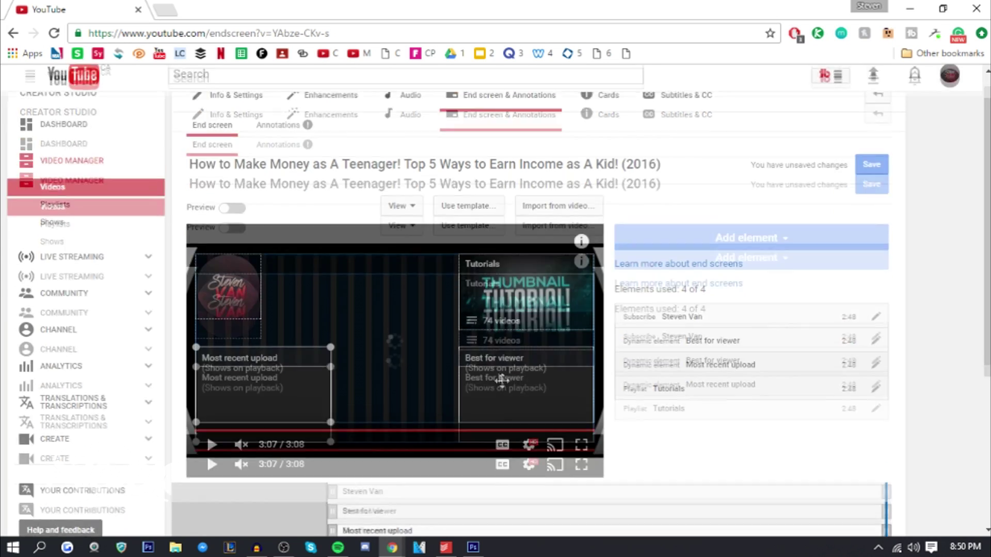
pyautogui.moveTo(243, 403)
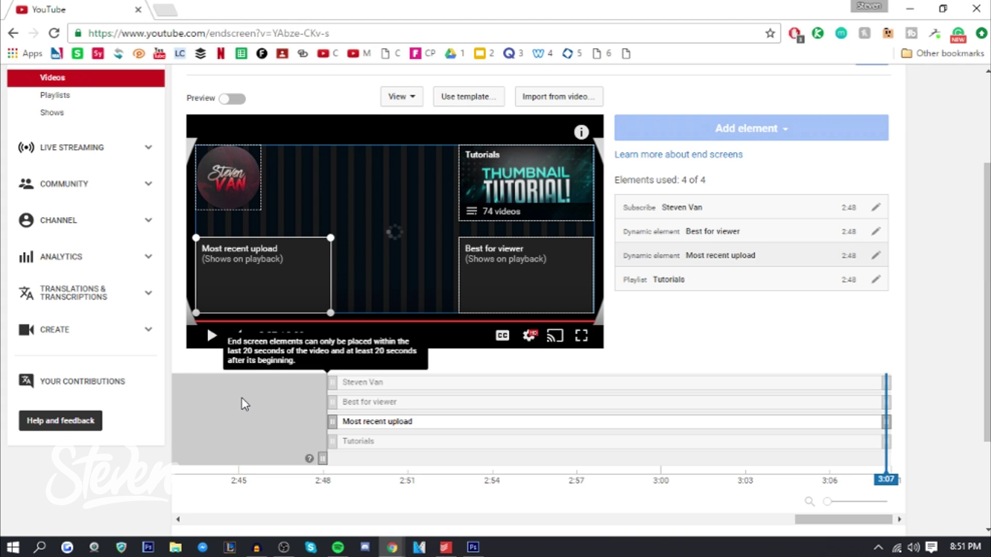
pyautogui.scroll(3, 413, 404)
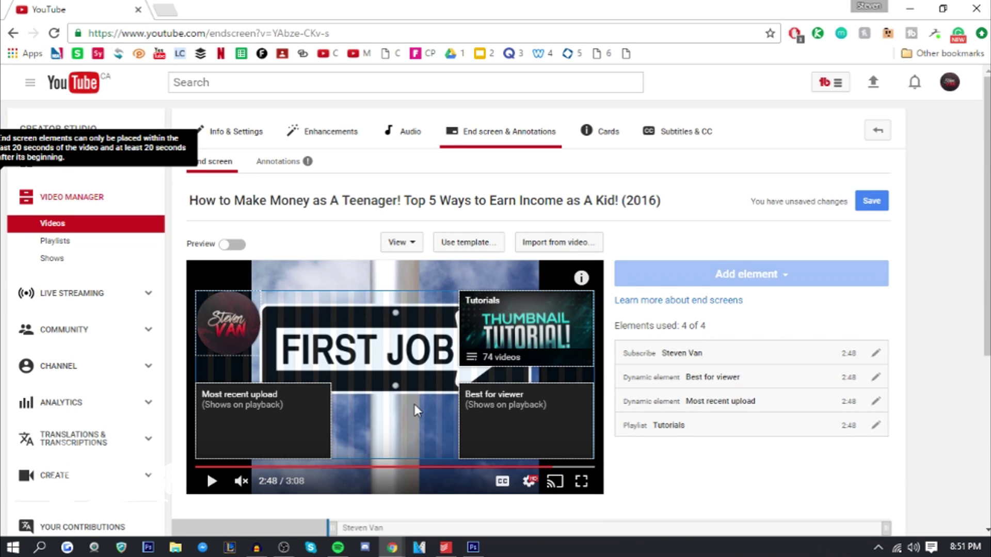
pyautogui.scroll(-2, 414, 404)
pyautogui.scroll(2, 413, 404)
pyautogui.click(232, 245)
pyautogui.scroll(-1, 431, 263)
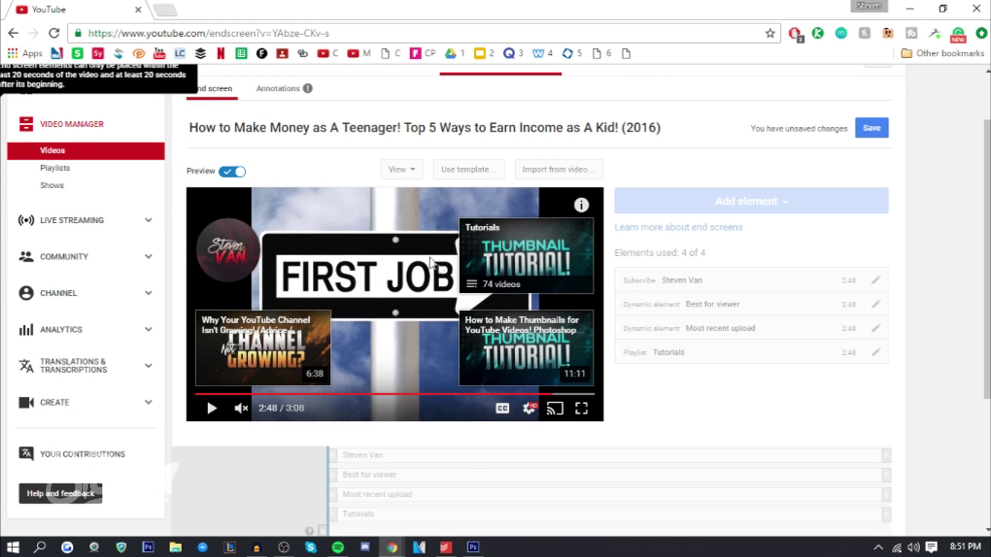
pyautogui.moveTo(227, 248)
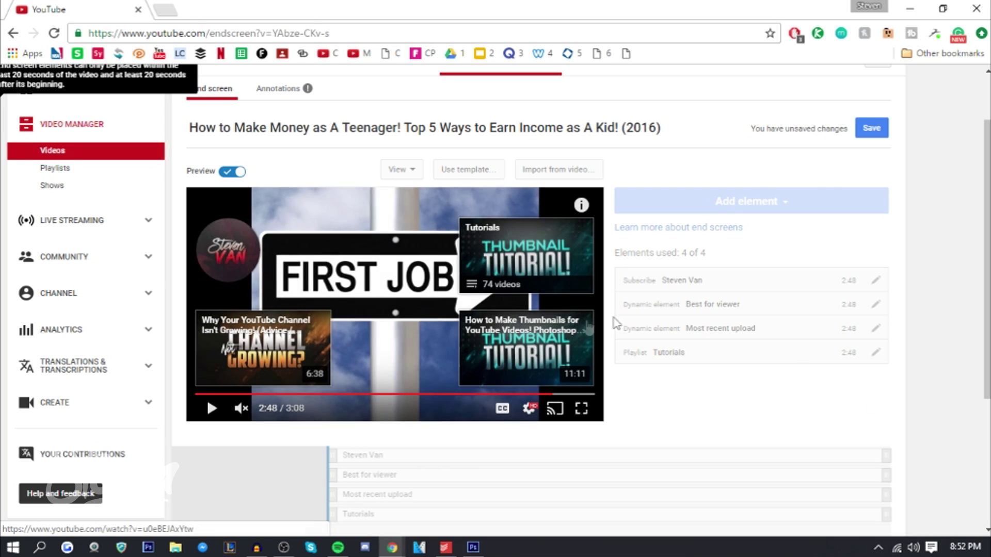
pyautogui.click(703, 487)
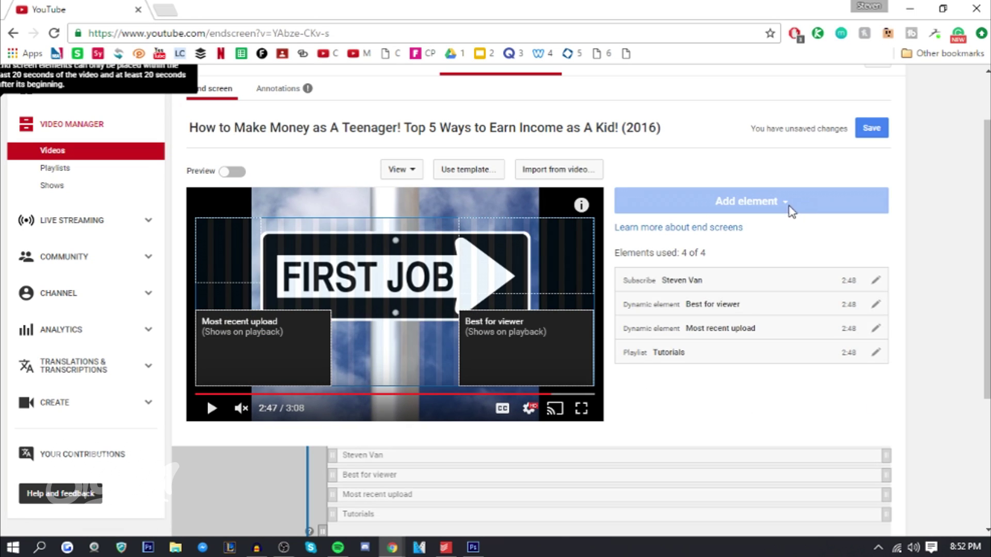
pyautogui.click(467, 169)
pyautogui.scroll(-5, 517, 286)
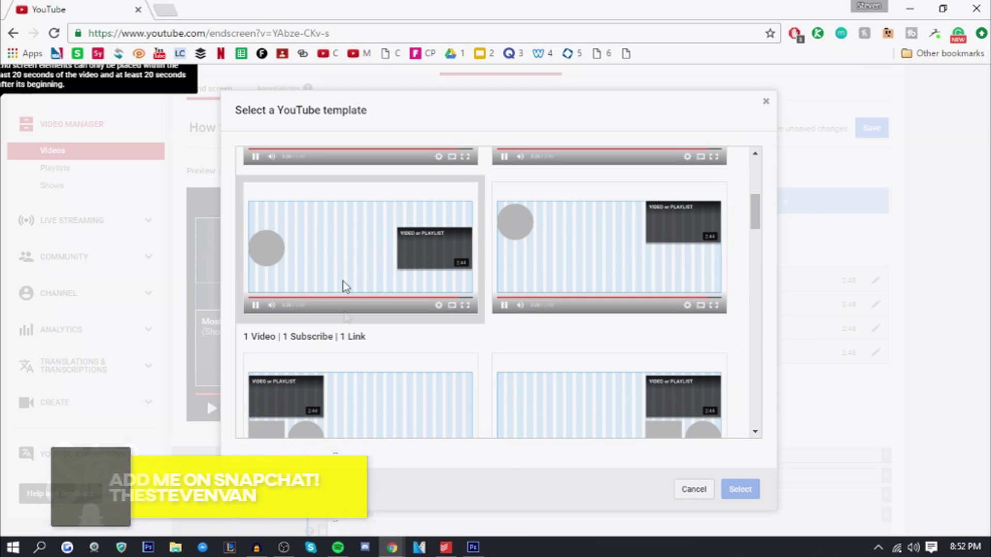
pyautogui.scroll(-8, 345, 287)
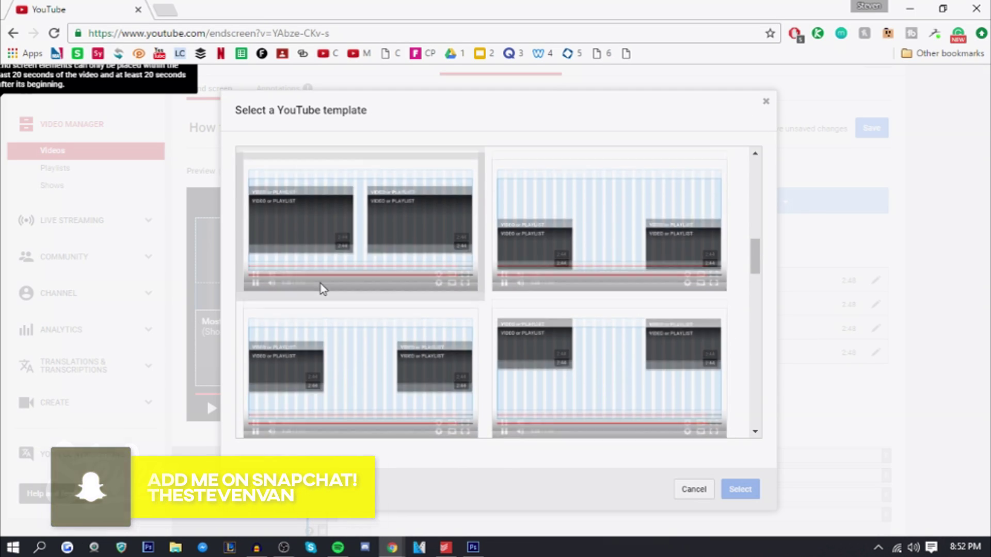
pyautogui.scroll(-3, 323, 289)
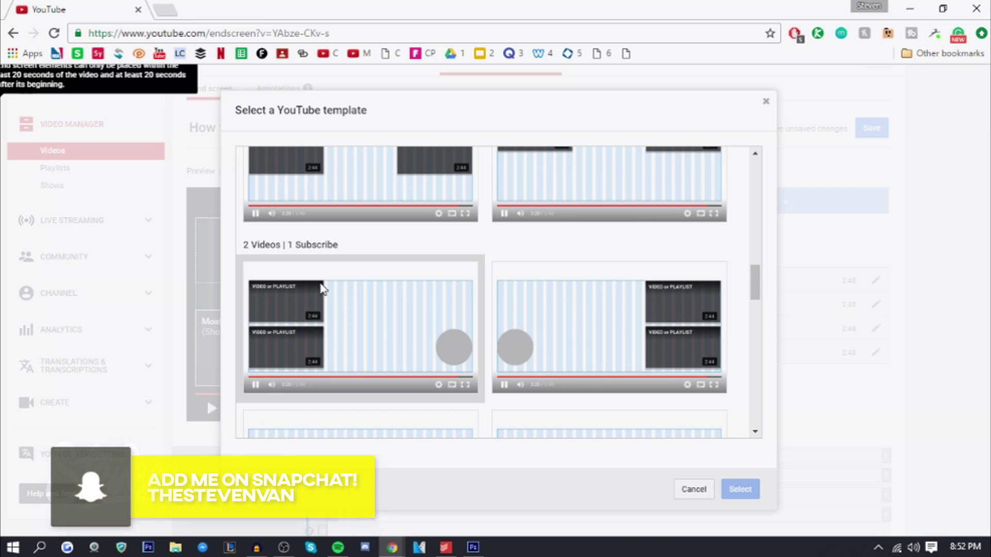
pyautogui.click(766, 101)
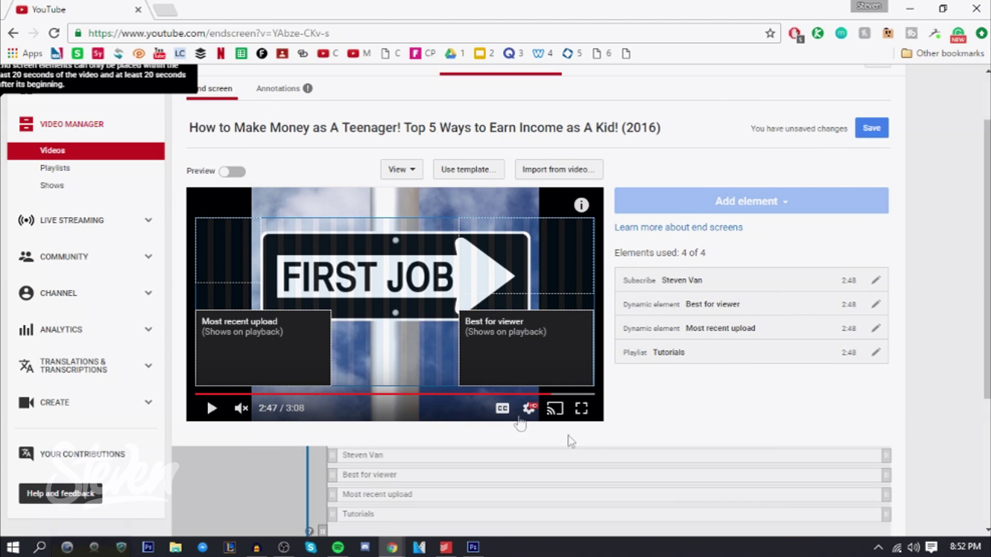
# Open the end screen editor for 'UNDERRATED YouTube Channels! #SVSpotlight Episode #7' from the Videos list.
pyautogui.hotkey('alt', 'Left')
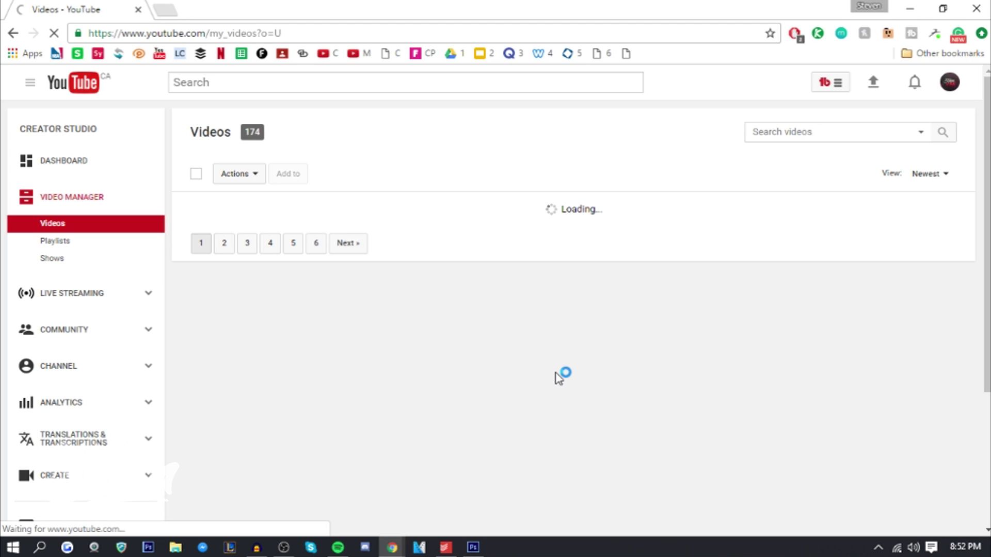
pyautogui.scroll(-8, 557, 378)
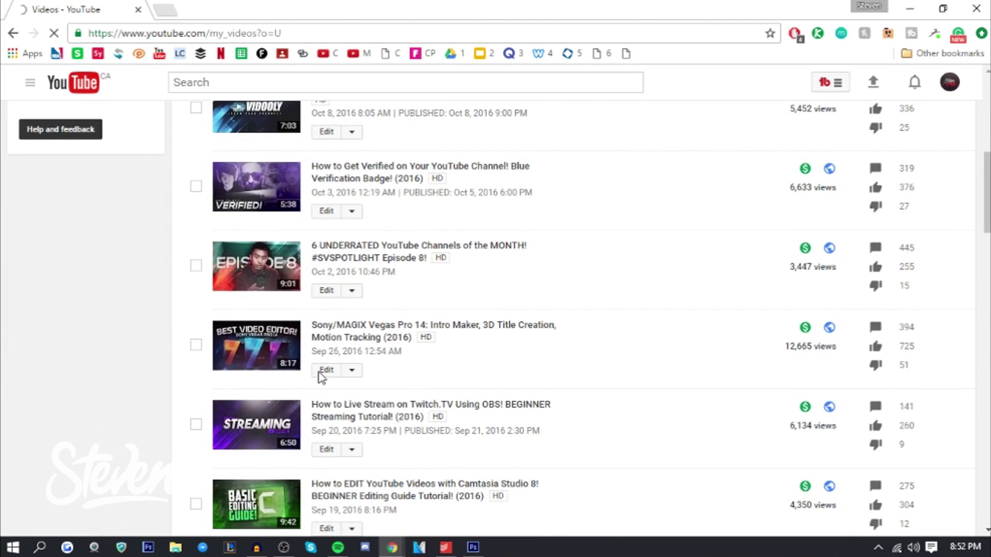
pyautogui.scroll(-11, 320, 377)
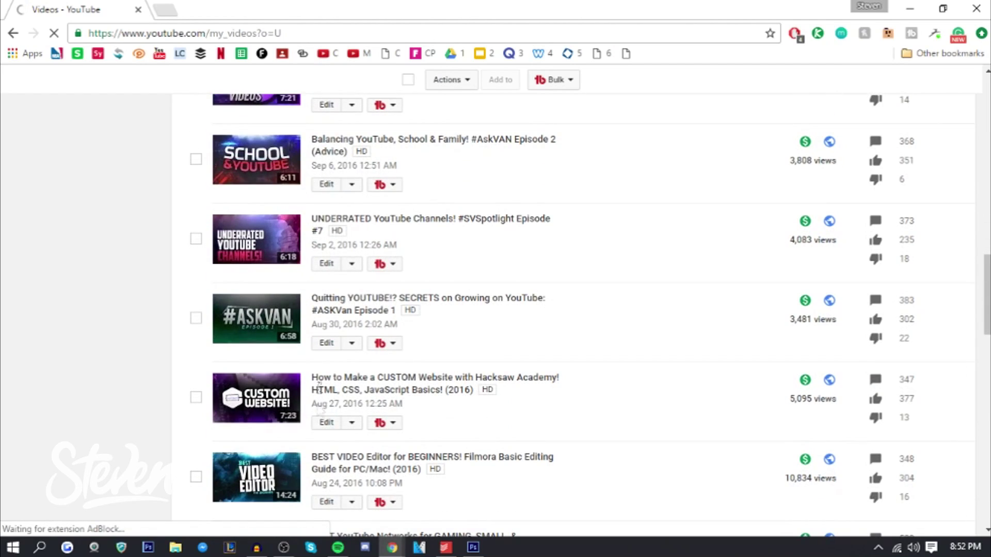
pyautogui.click(338, 265)
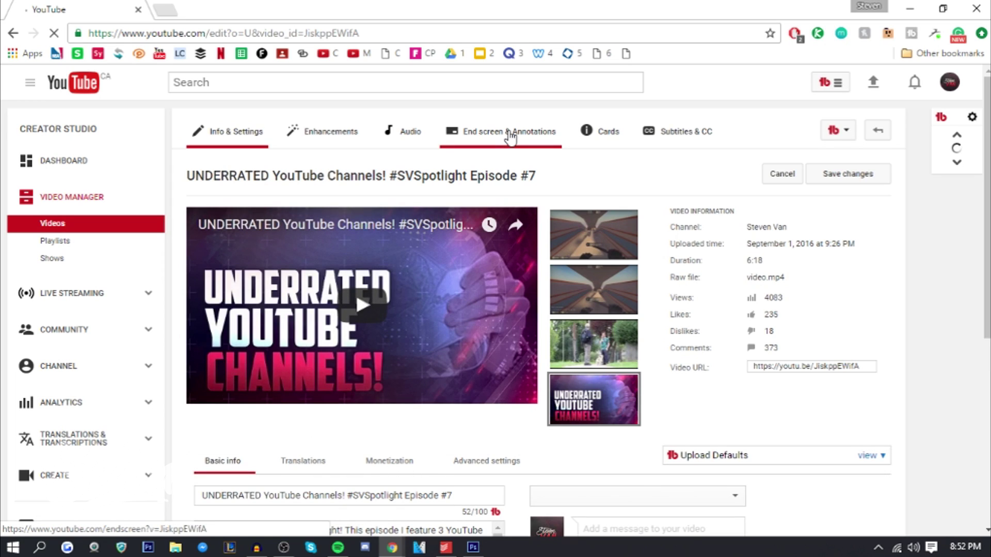
pyautogui.click(510, 137)
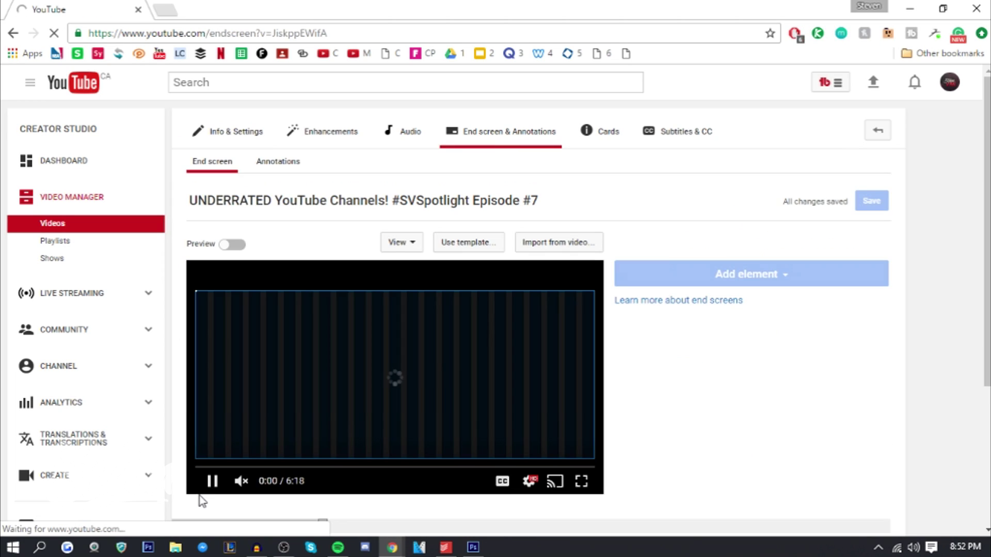
# Pause playback, jump to 0:33, and briefly preview the empty end screen.
pyautogui.click(213, 482)
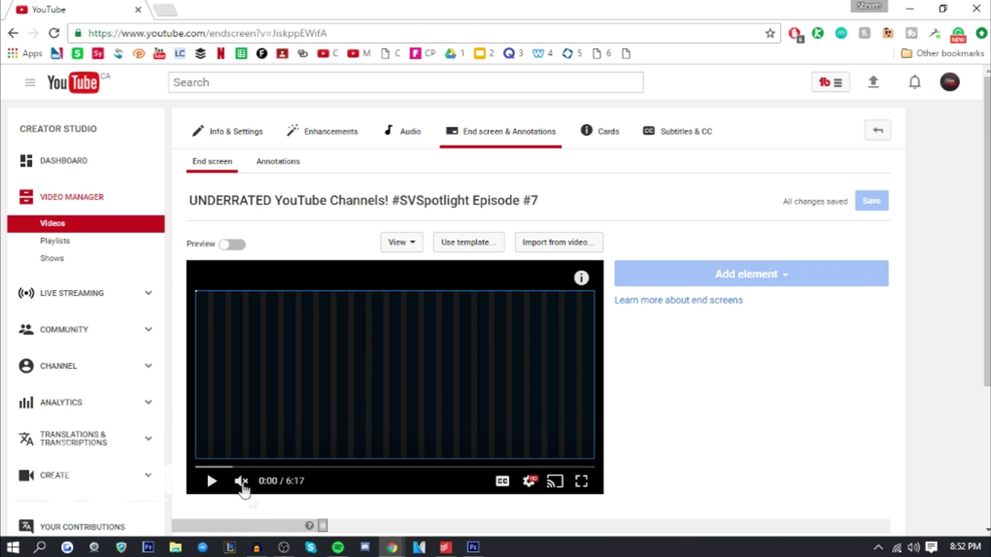
pyautogui.click(231, 467)
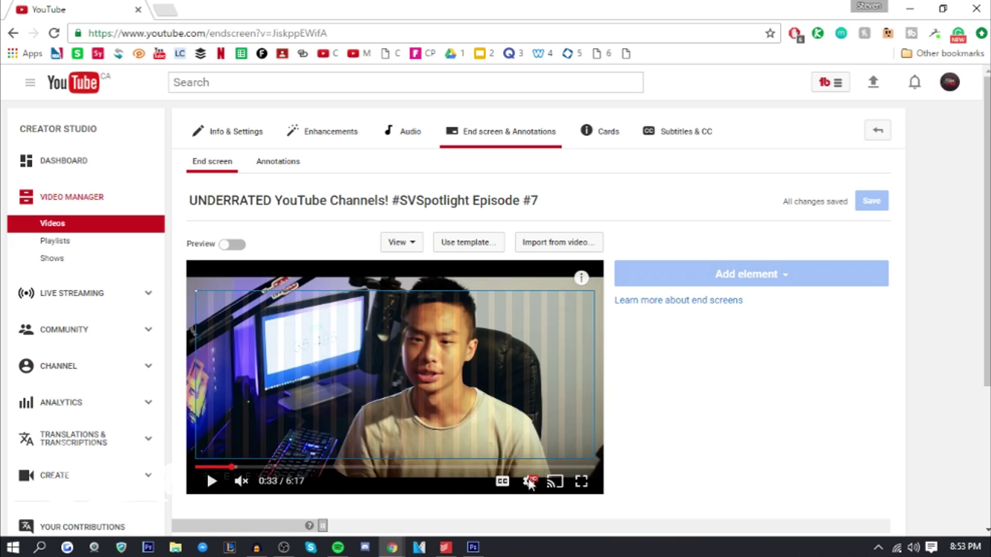
pyautogui.click(238, 247)
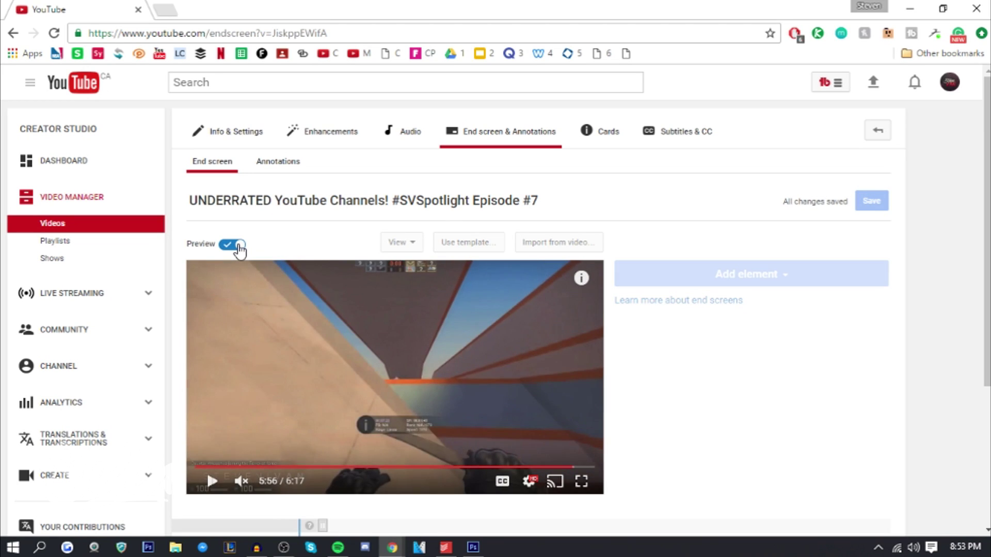
pyautogui.click(239, 247)
# Add a Most recent upload video element to the end screen.
pyautogui.click(699, 278)
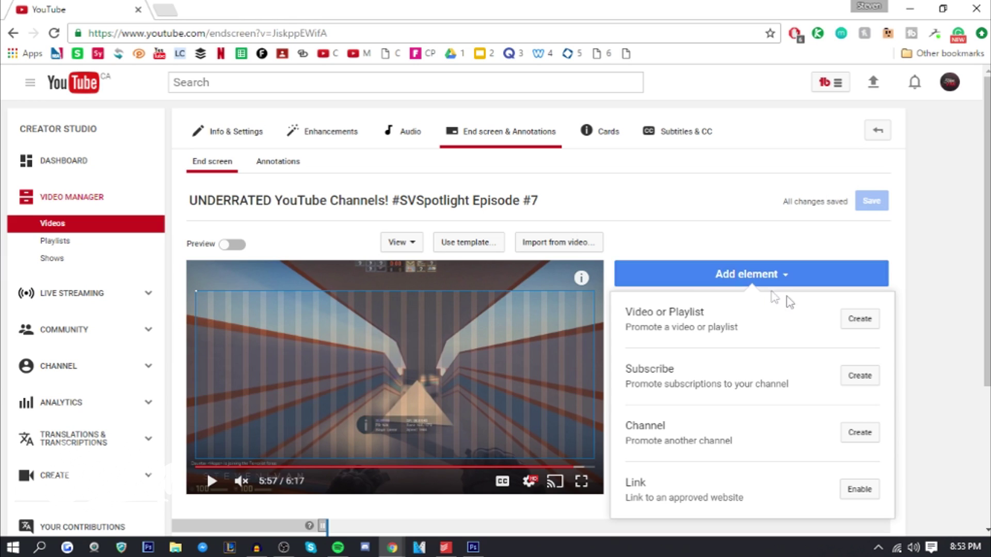
pyautogui.scroll(-1, 785, 298)
pyautogui.click(859, 246)
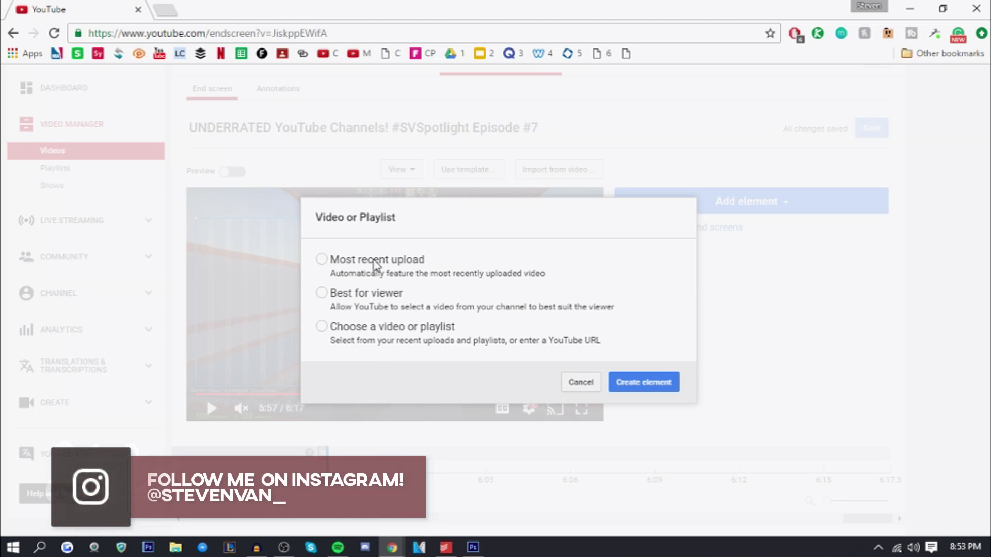
pyautogui.click(640, 384)
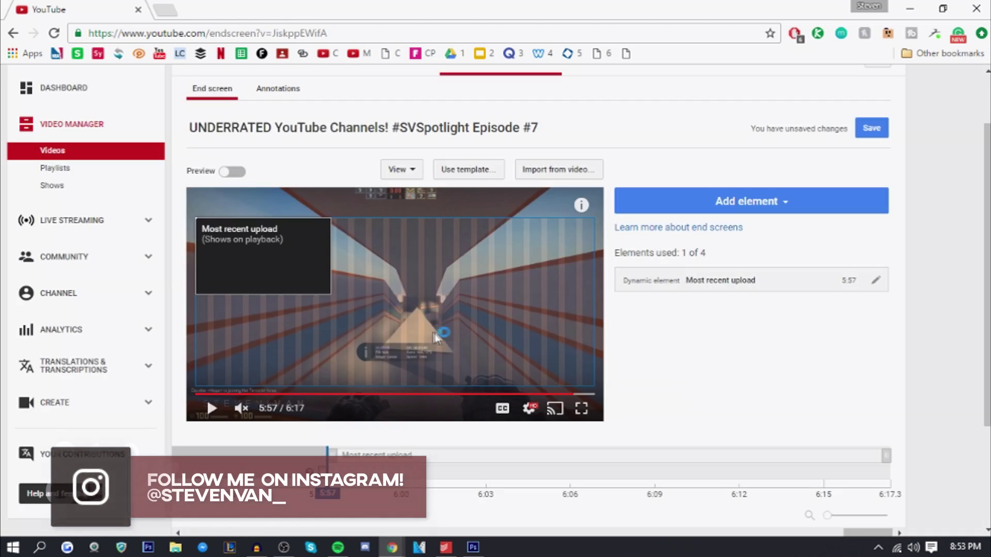
pyautogui.click(311, 279)
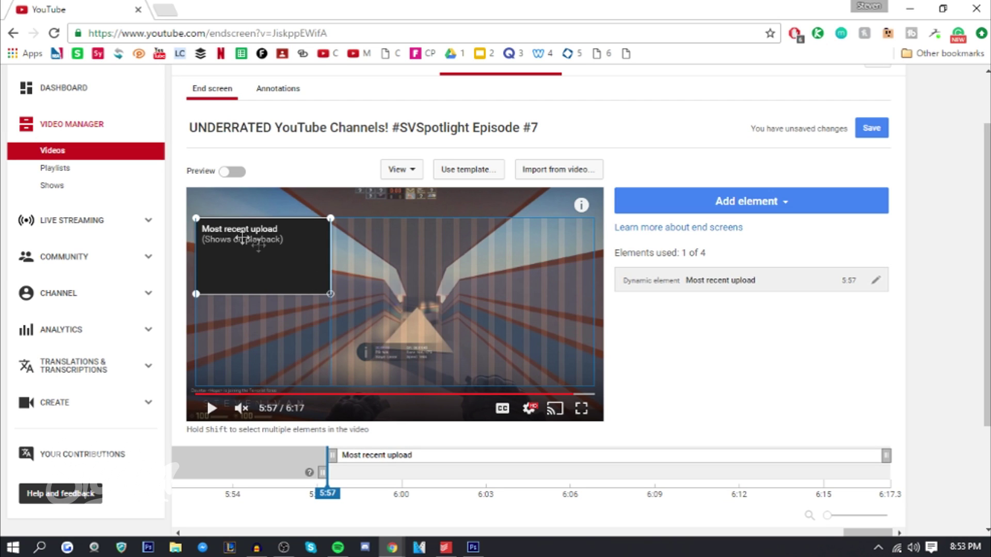
# Move Most recent upload to the bottom-right and add a Subscribe element at the top-left.
pyautogui.moveTo(242, 237); pyautogui.dragTo(507, 331)
pyautogui.click(699, 209)
pyautogui.click(861, 307)
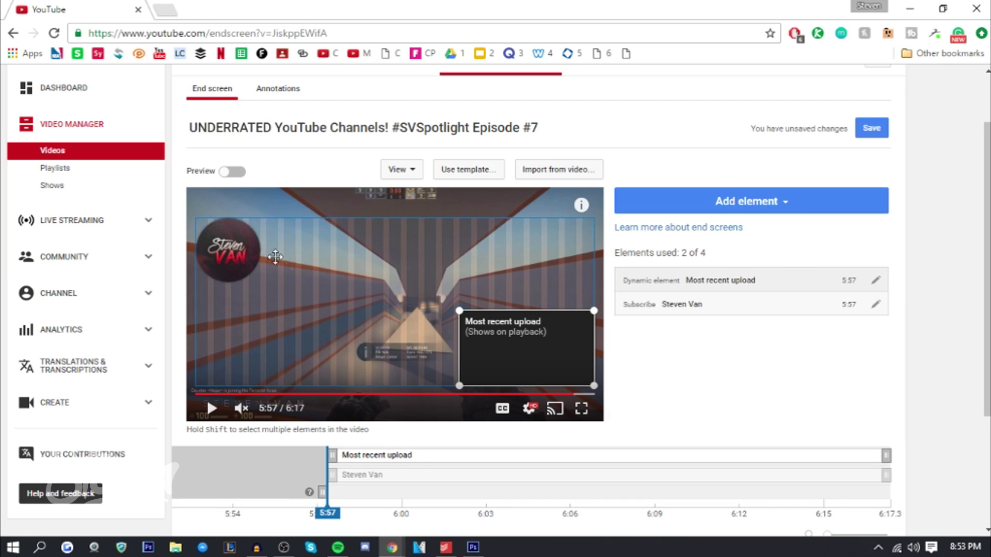
pyautogui.click(244, 255)
pyautogui.moveTo(311, 273); pyautogui.dragTo(202, 253)
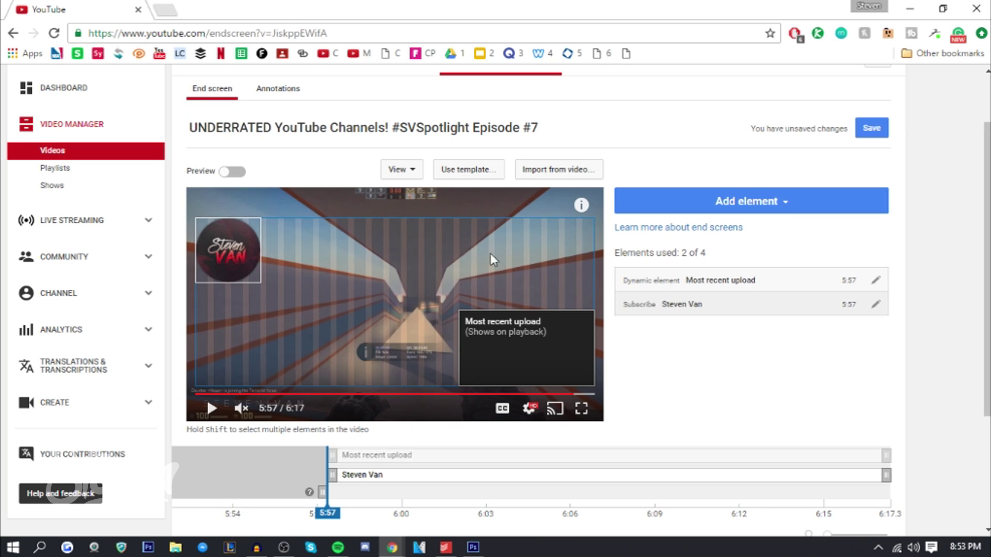
# Add a vanfilms channel element and place it at the bottom-left.
pyautogui.click(727, 208)
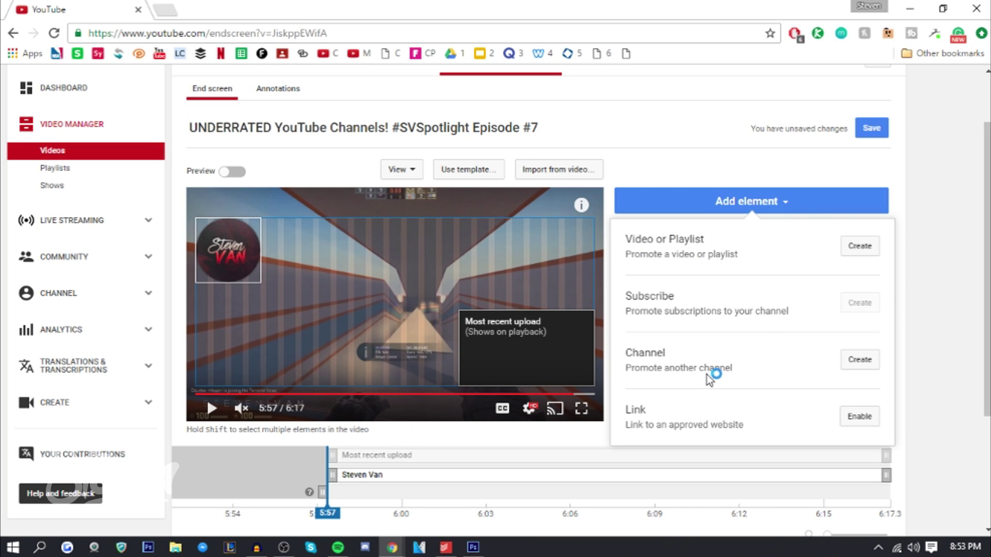
pyautogui.click(859, 359)
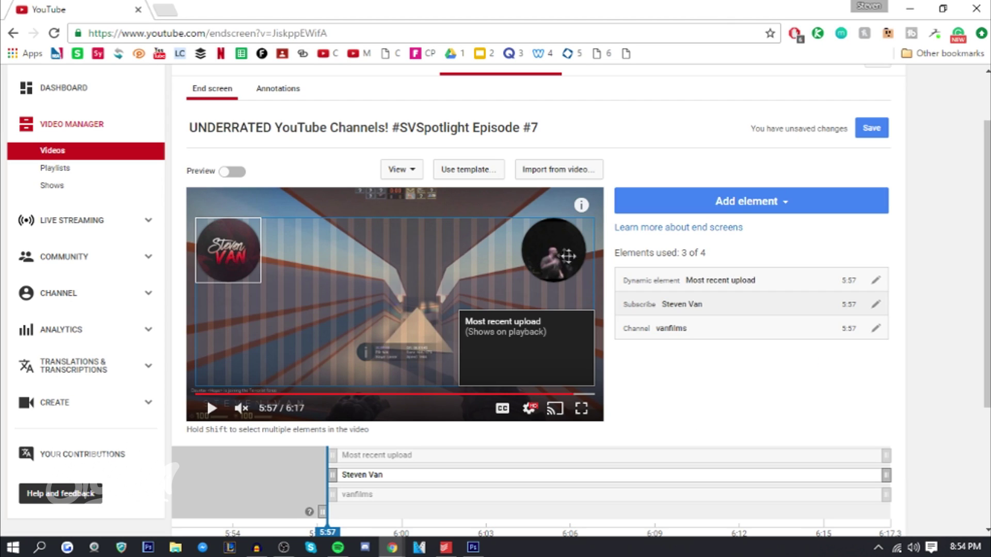
pyautogui.moveTo(560, 254); pyautogui.dragTo(236, 357)
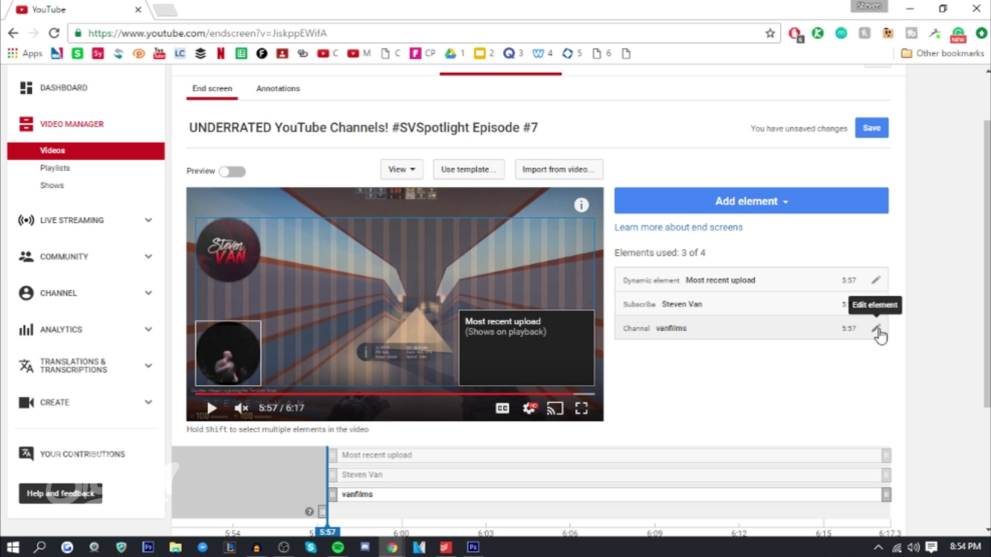
pyautogui.click(729, 204)
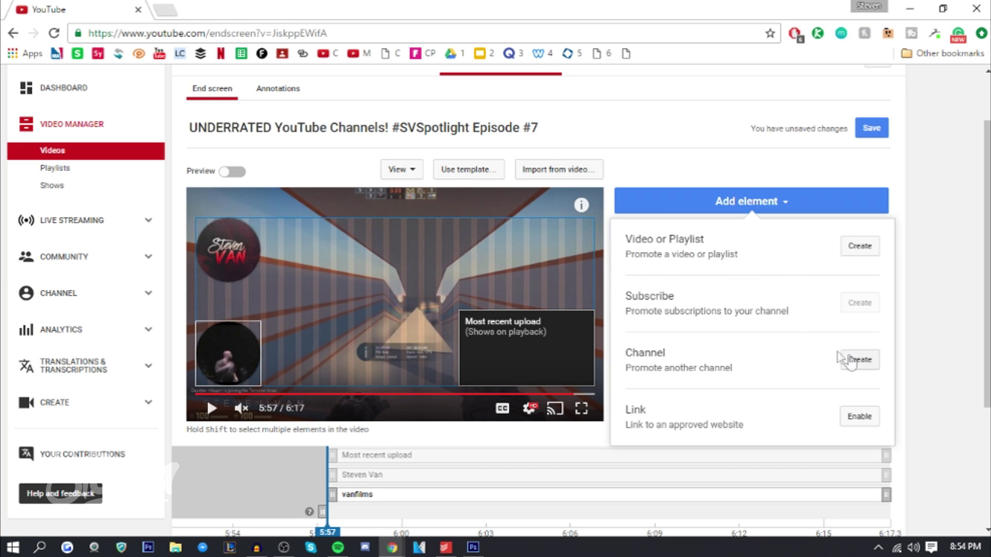
# Try a Link element, accept the external links terms, then cancel it.
pyautogui.click(858, 417)
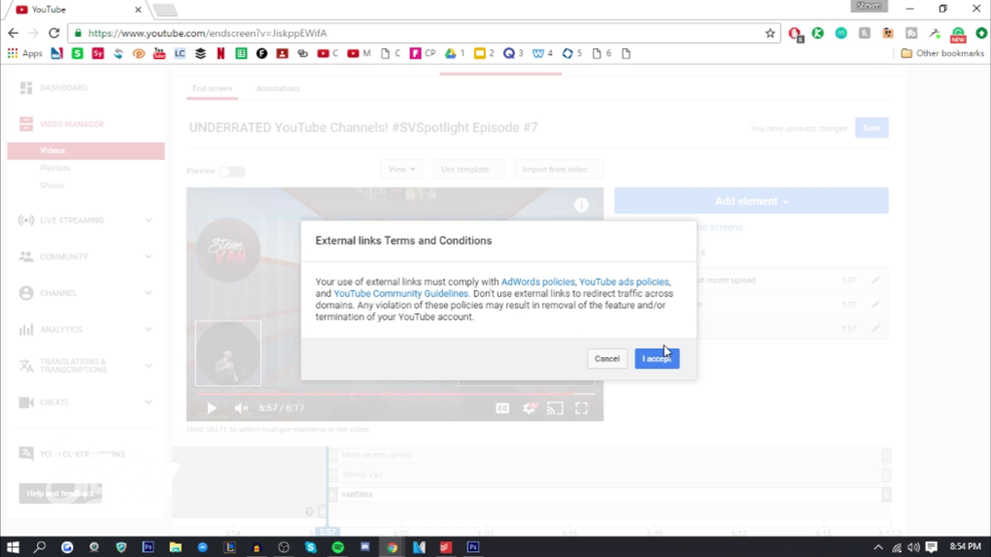
pyautogui.click(657, 360)
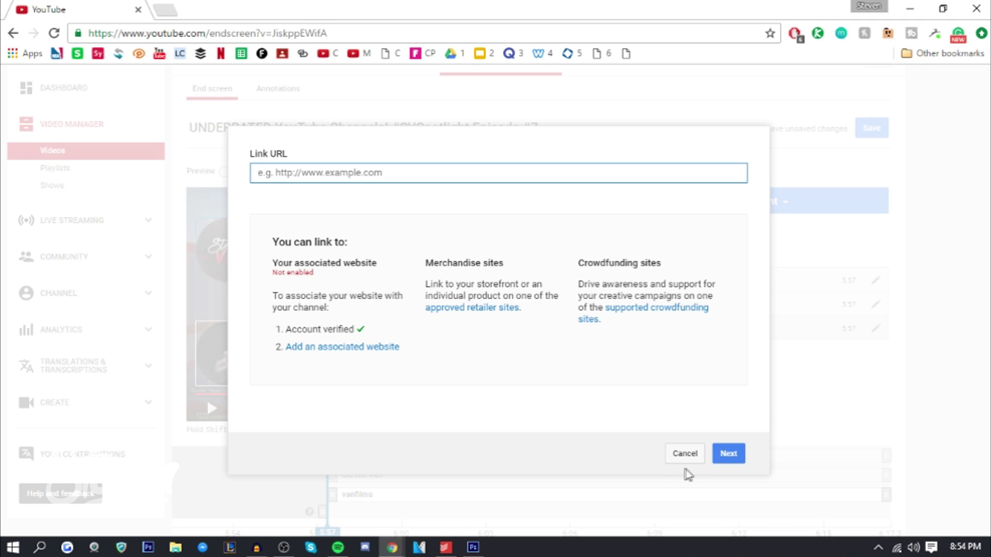
pyautogui.click(687, 455)
# Add a Best for viewer video element and place it at the top-right.
pyautogui.click(750, 202)
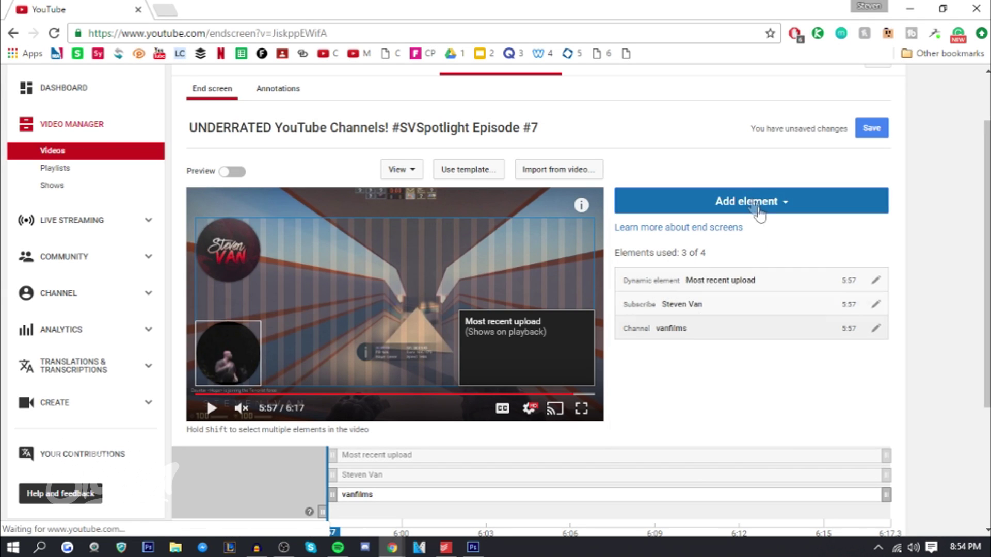
pyautogui.click(860, 246)
pyautogui.click(473, 349)
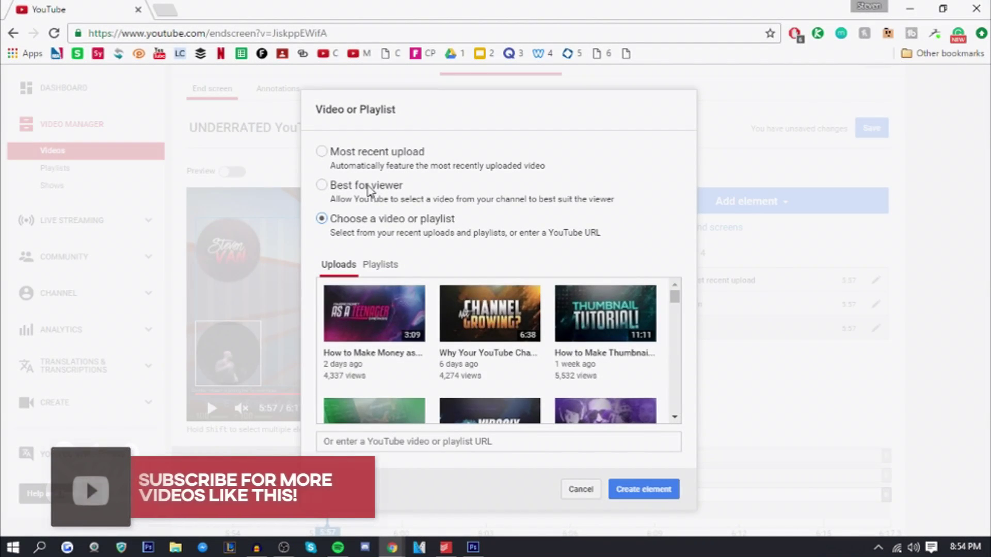
pyautogui.click(367, 188)
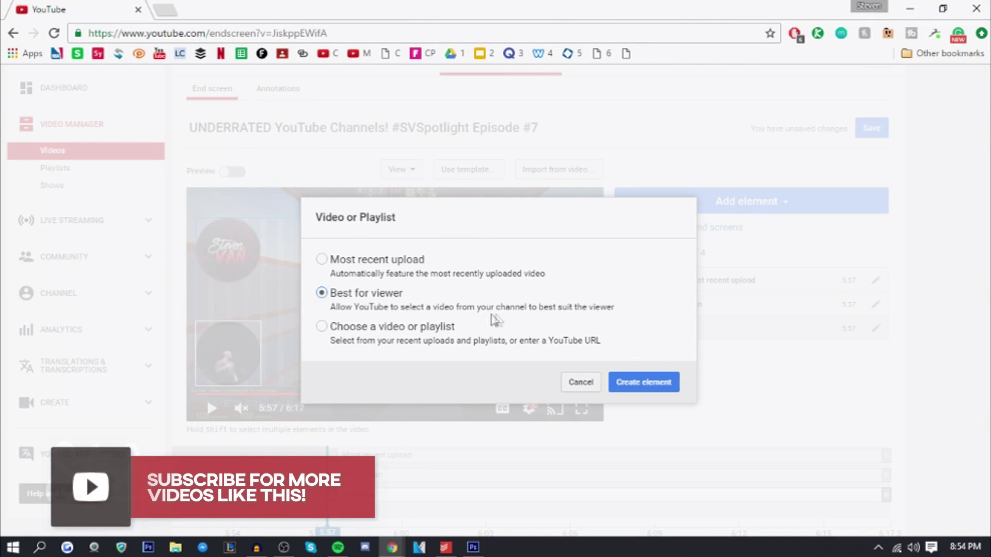
pyautogui.click(622, 381)
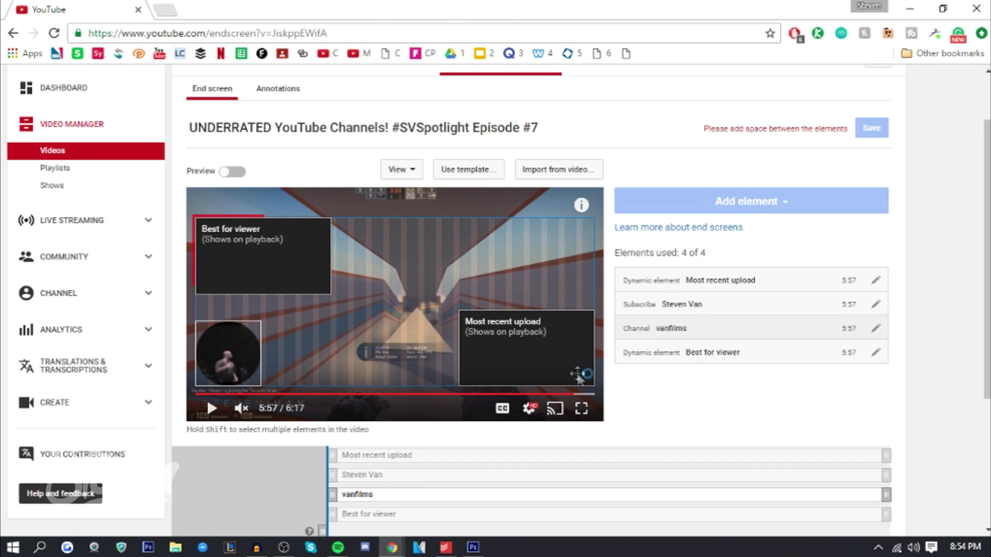
pyautogui.moveTo(396, 240); pyautogui.dragTo(866, 153)
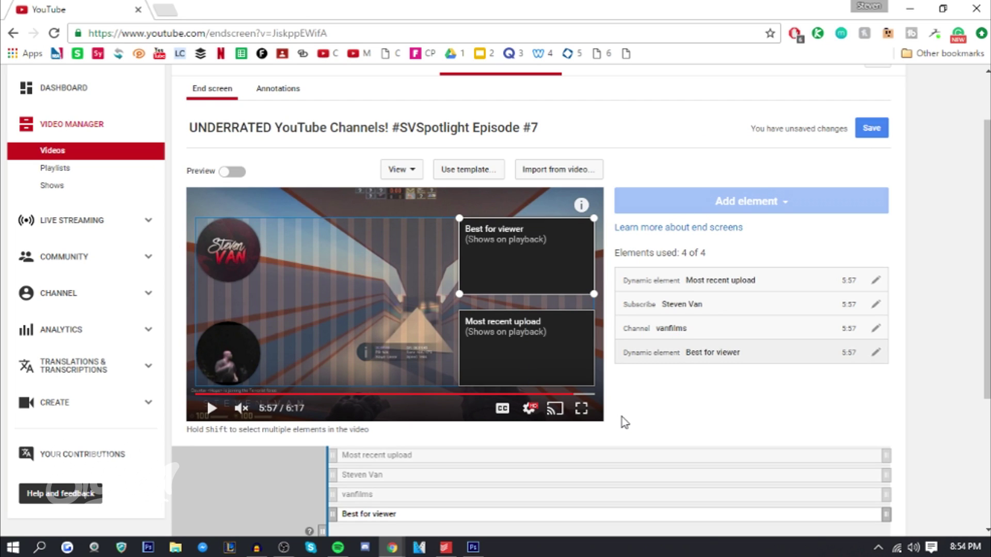